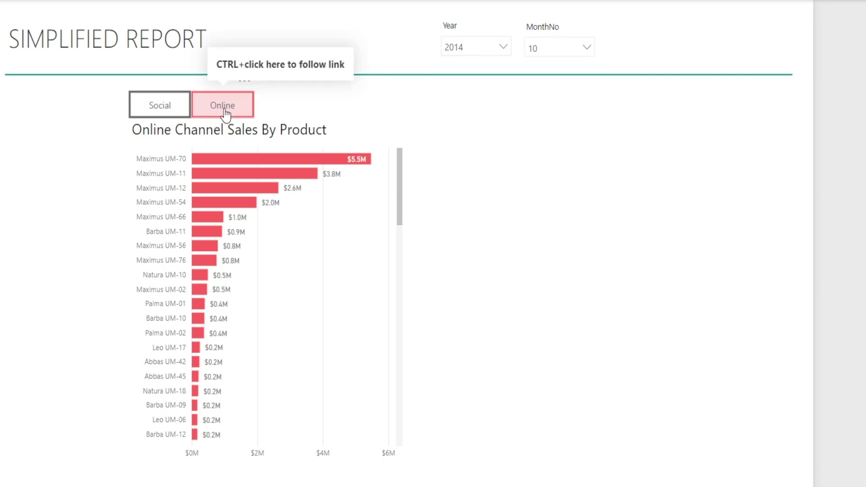
Step: Toggle the sales chart from Social to Online channel sales and back to Social
{"action": "left_click", "coordinate": [154, 118], "text": "ctrl"}
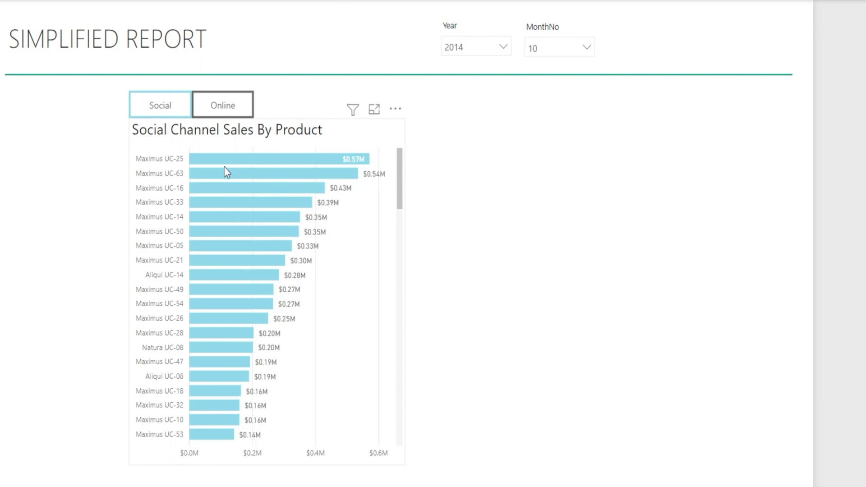
{"action": "left_click", "coordinate": [218, 111], "text": "ctrl"}
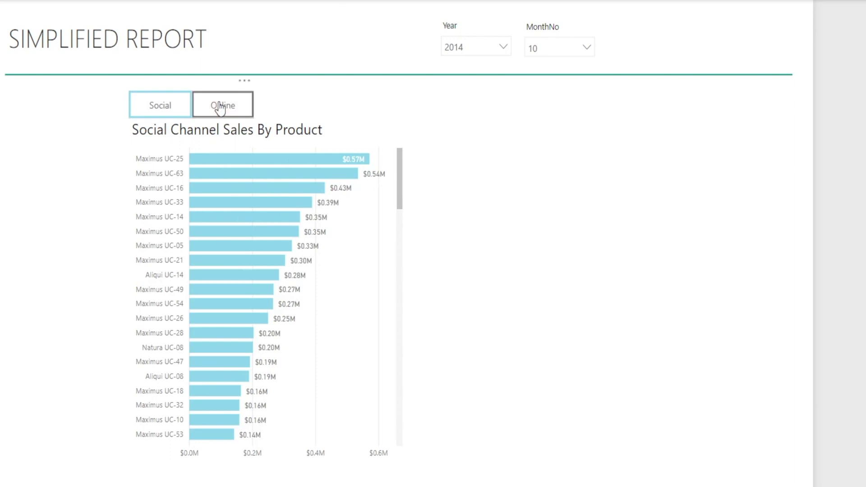
{"action": "left_click", "coordinate": [152, 111], "text": "ctrl"}
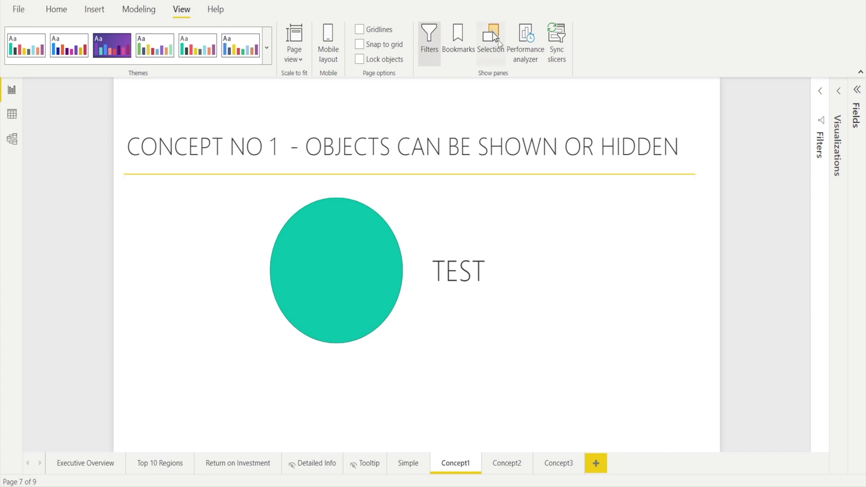
Step: In the Selection pane, select the Green Circle, TEST text, page title and line in turn
{"action": "left_click", "coordinate": [490, 53]}
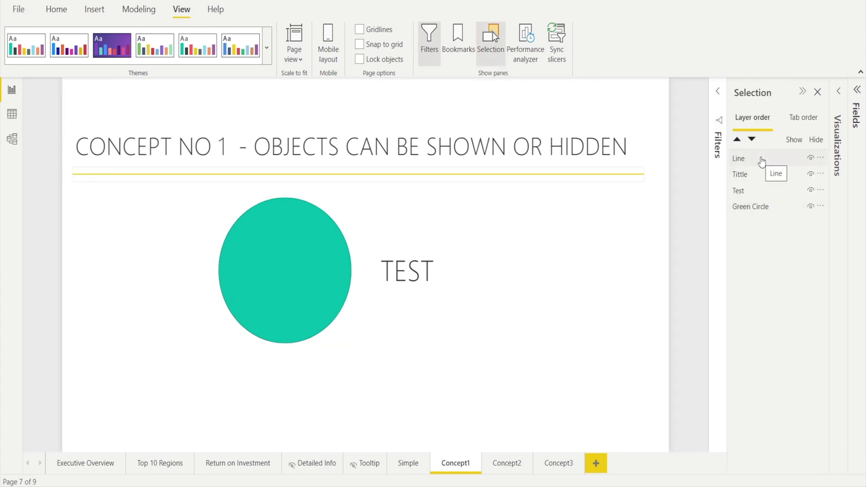
{"action": "left_click", "coordinate": [755, 207]}
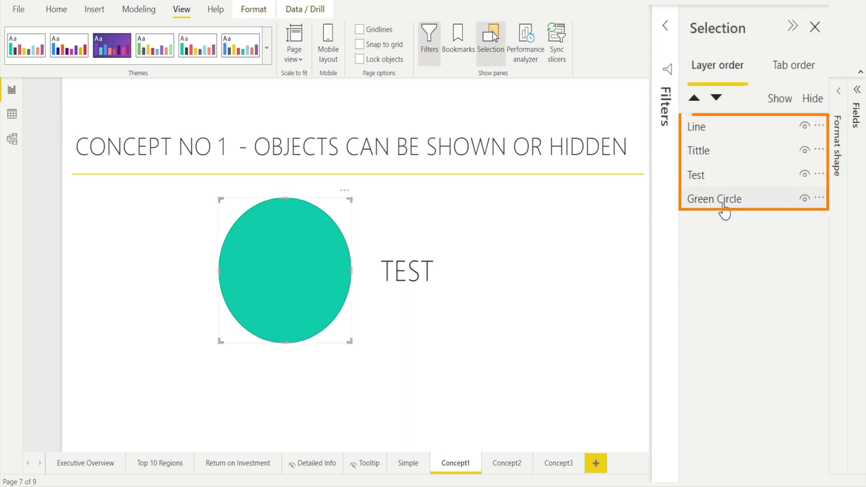
{"action": "left_click", "coordinate": [716, 177]}
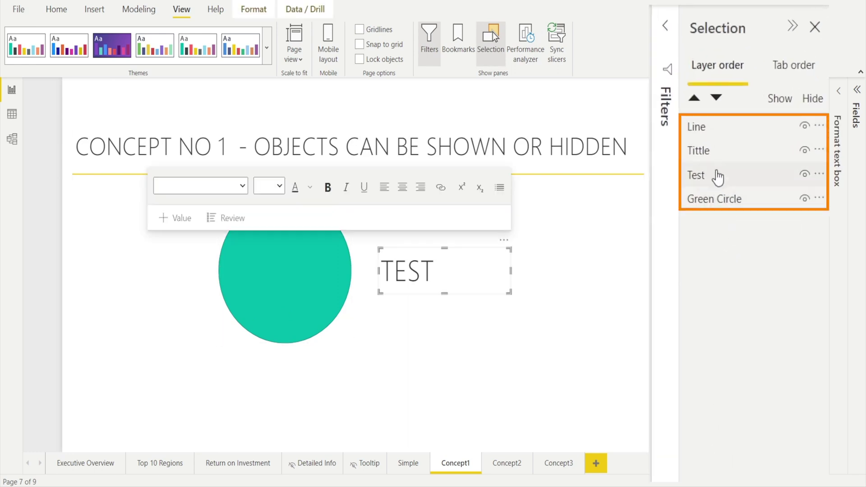
{"action": "left_click", "coordinate": [716, 151]}
{"action": "left_click", "coordinate": [714, 131]}
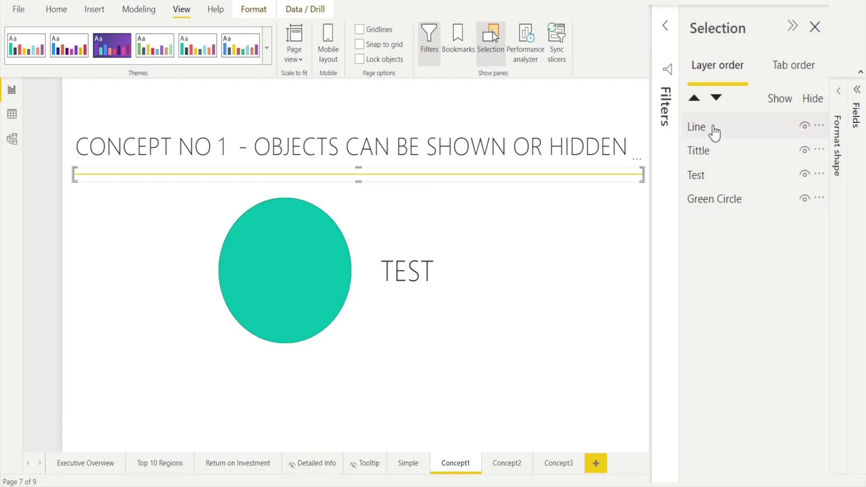
{"action": "left_click", "coordinate": [808, 150], "text": "ctrl"}
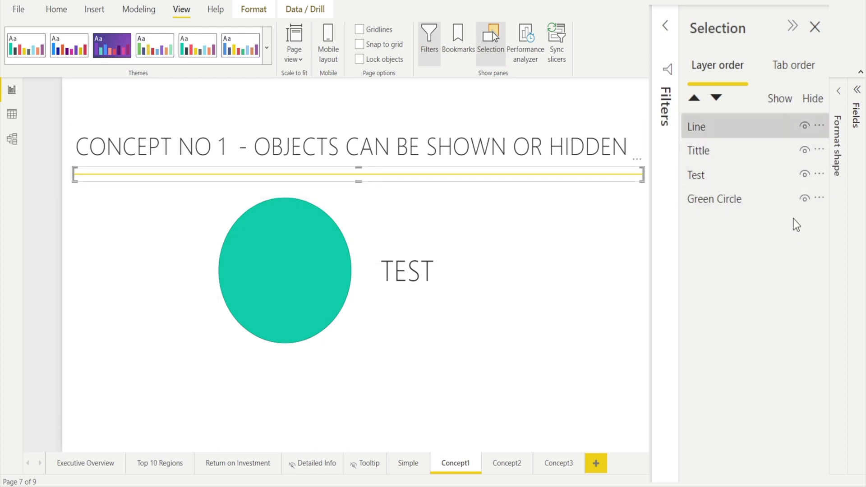
Step: Hide the line, page title, TEST text and green circle on Concept1
{"action": "left_click", "coordinate": [782, 129]}
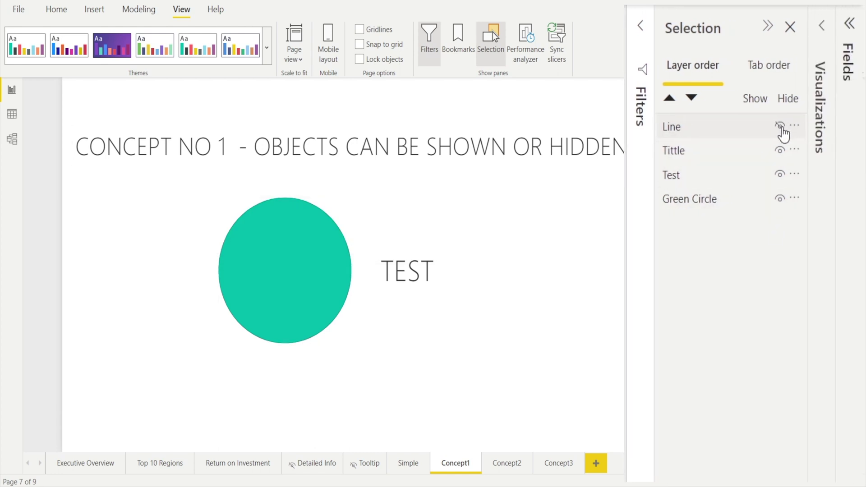
{"action": "left_click", "coordinate": [780, 150]}
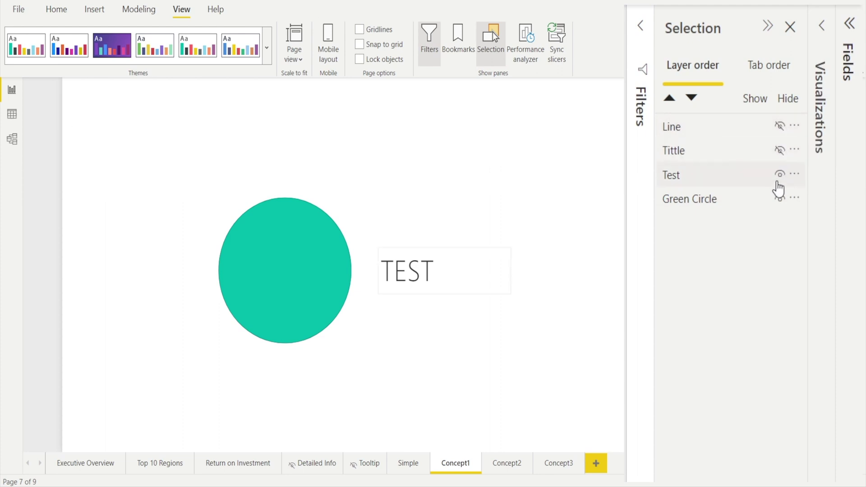
{"action": "left_click", "coordinate": [776, 182]}
{"action": "left_click", "coordinate": [779, 175]}
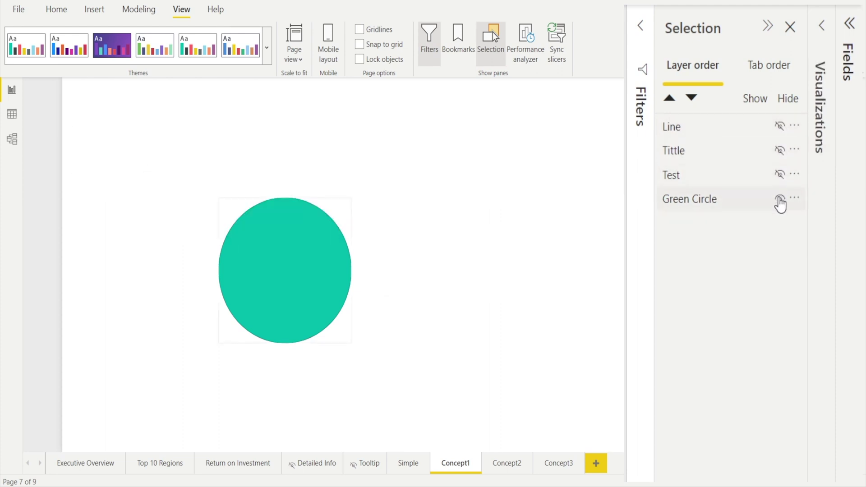
{"action": "left_click", "coordinate": [780, 199]}
Step: Show the green circle, TEST text, page title and line again
{"action": "left_click", "coordinate": [780, 199]}
{"action": "left_click", "coordinate": [779, 174]}
{"action": "left_click", "coordinate": [780, 150]}
{"action": "left_click", "coordinate": [780, 126]}
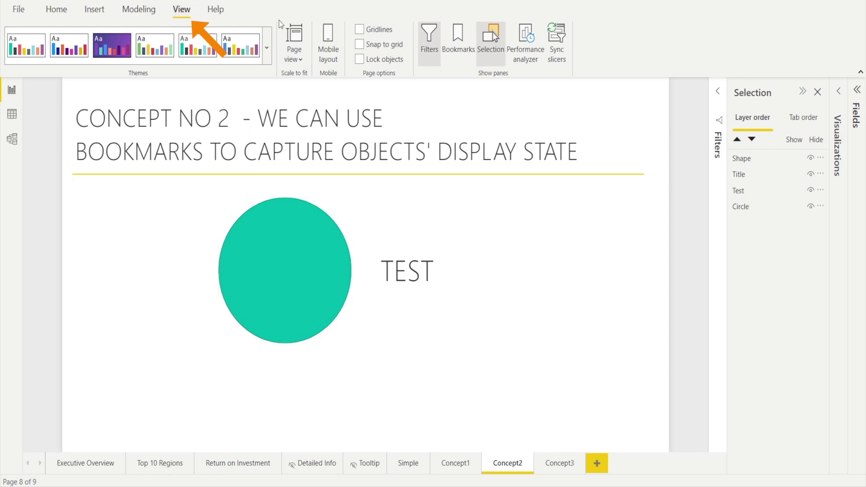
Step: Add a bookmark of the current Concept2 state named 'Concept2_showEverything'
{"action": "left_click", "coordinate": [463, 43]}
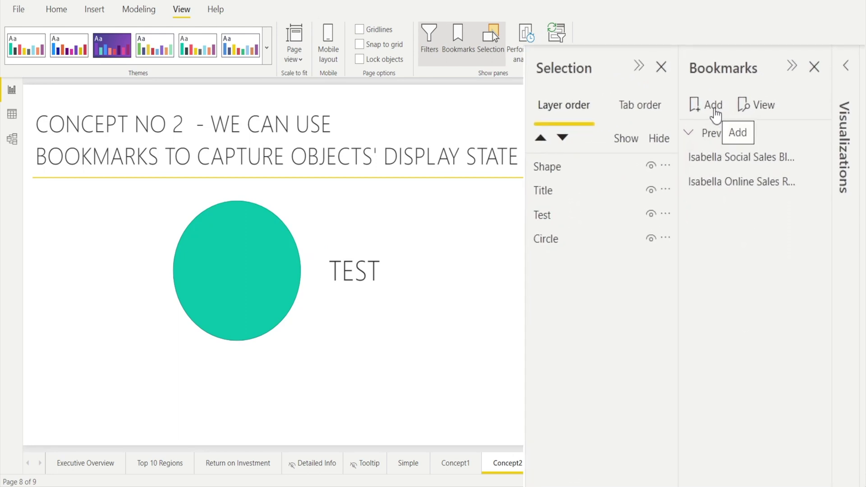
{"action": "left_click", "coordinate": [715, 111]}
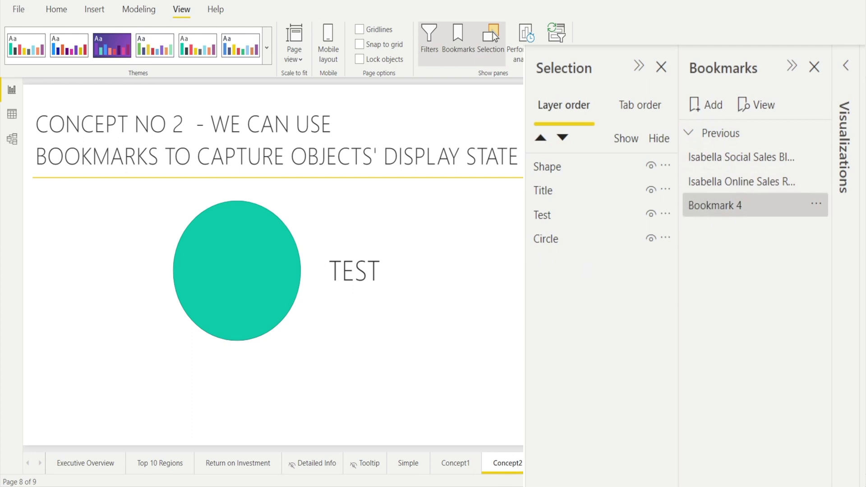
{"action": "double_click", "coordinate": [736, 208]}
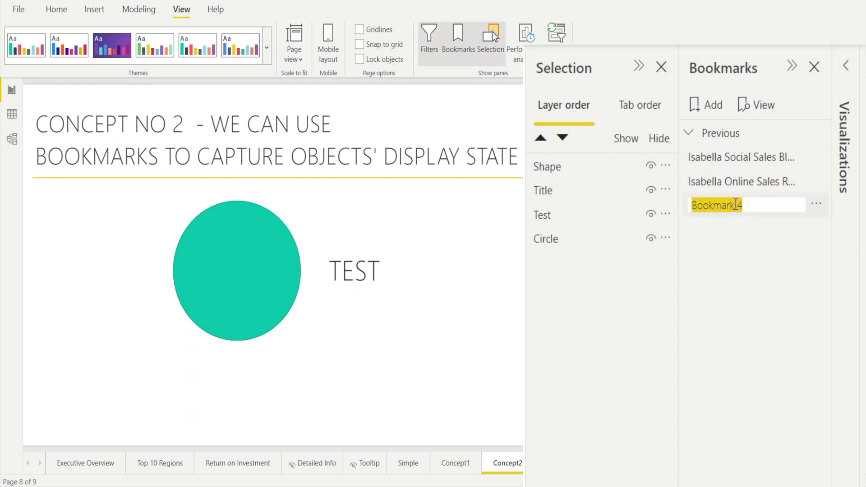
{"action": "type", "text": "C"}
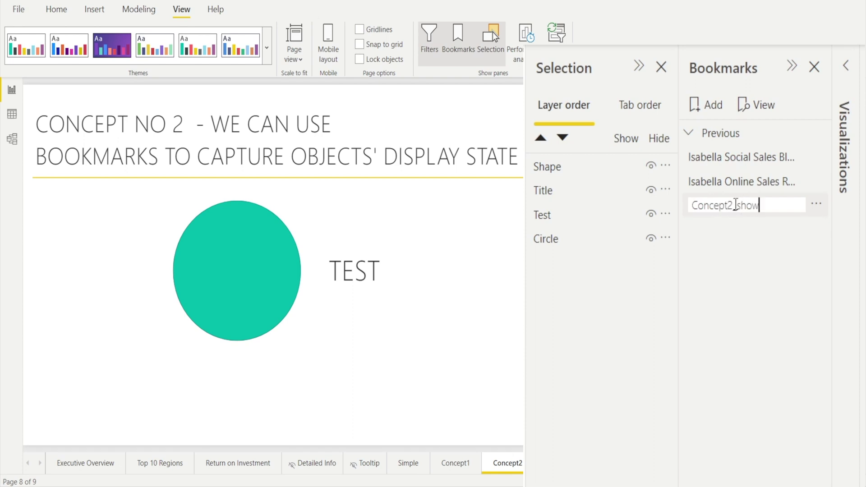
{"action": "type", "text": "oncept2_showEverything"}
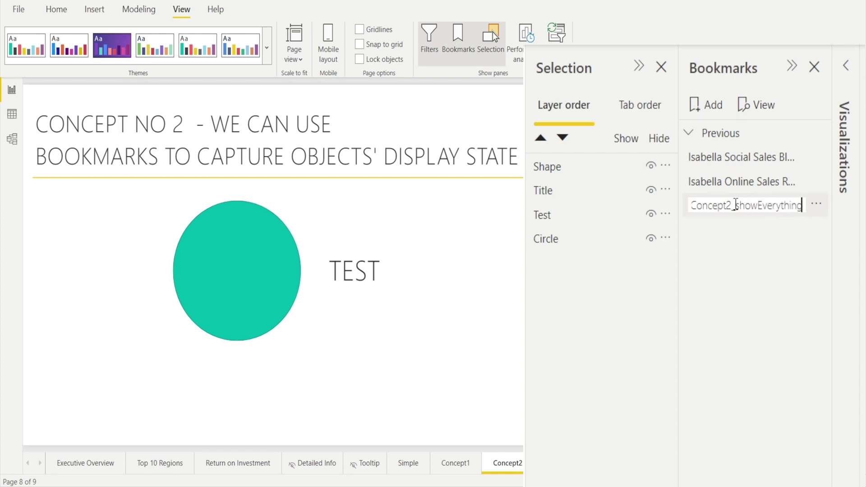
{"action": "key", "text": "Return"}
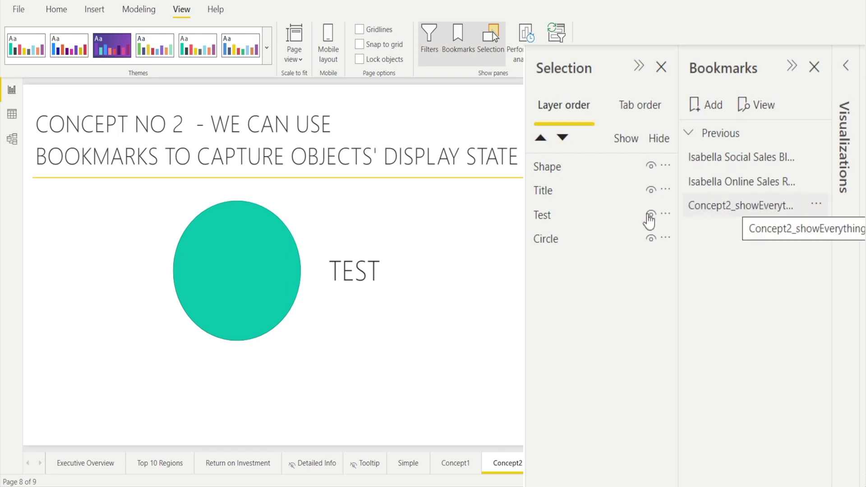
Step: Apply Concept2_showEverything, then hide the green circle on the page
{"action": "left_click", "coordinate": [706, 212]}
{"action": "left_click", "coordinate": [228, 253]}
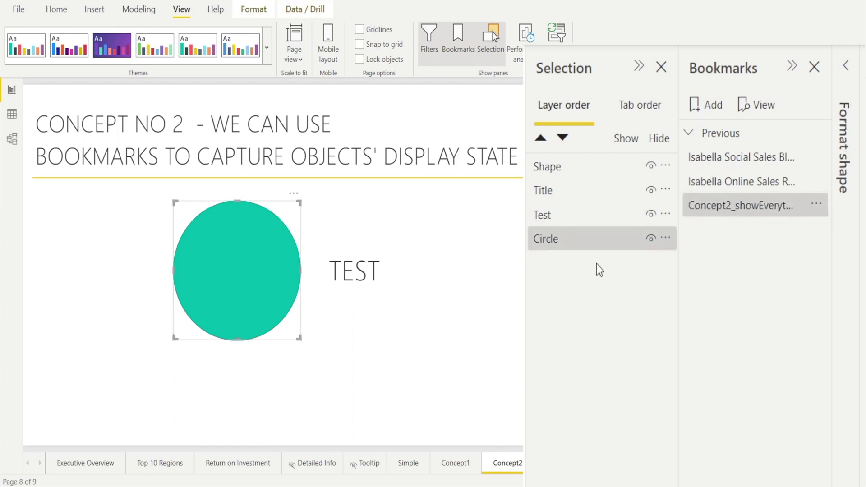
{"action": "left_click", "coordinate": [652, 239]}
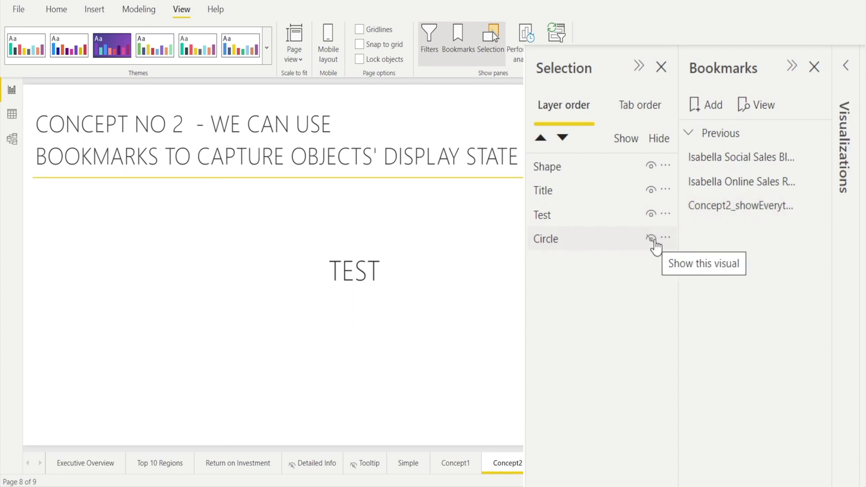
Step: Add a new bookmark capturing the hidden circle, named 'Concept2_hideCircle'
{"action": "left_click", "coordinate": [709, 109]}
{"action": "double_click", "coordinate": [705, 233]}
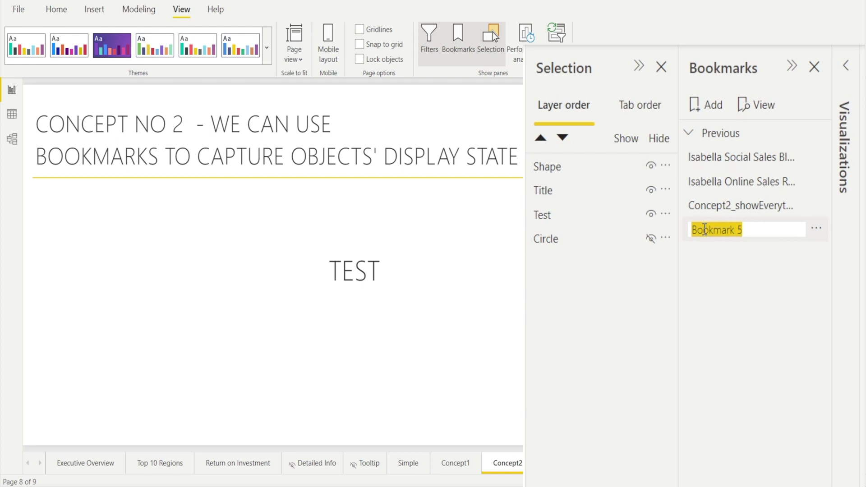
{"action": "type", "text": "Concept"}
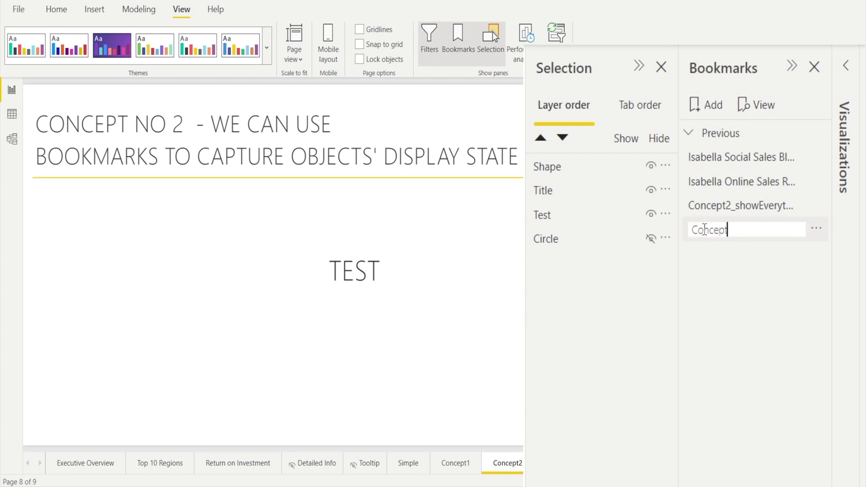
{"action": "type", "text": "2_hideCircle"}
{"action": "key", "text": "Return"}
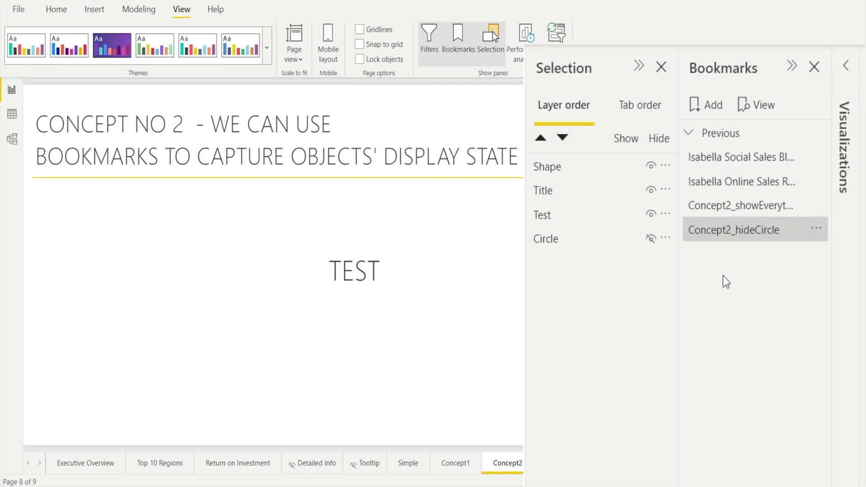
Step: Test Concept2_showEverything and Concept2_hideCircle, then switch to the Simple page
{"action": "left_click", "coordinate": [726, 215]}
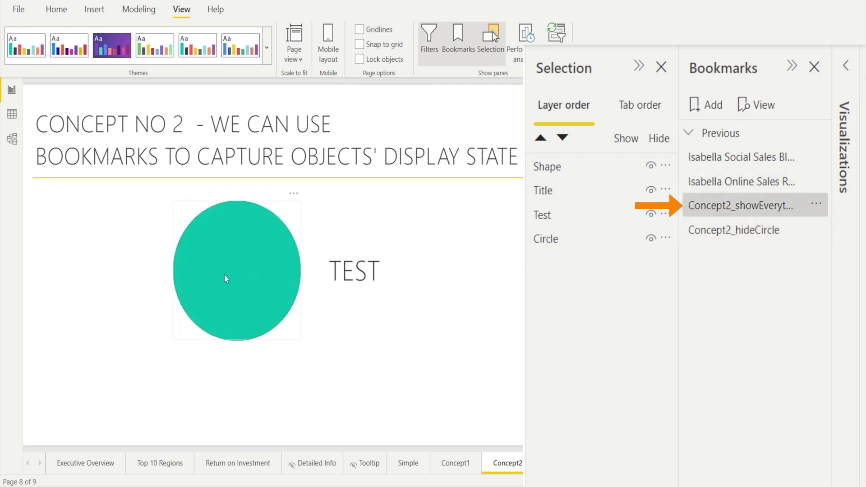
{"action": "left_click", "coordinate": [754, 235]}
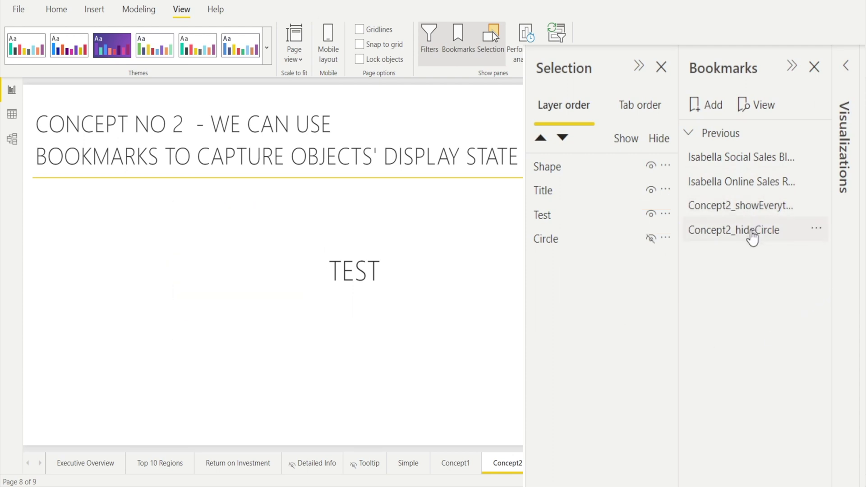
{"action": "left_click", "coordinate": [408, 463]}
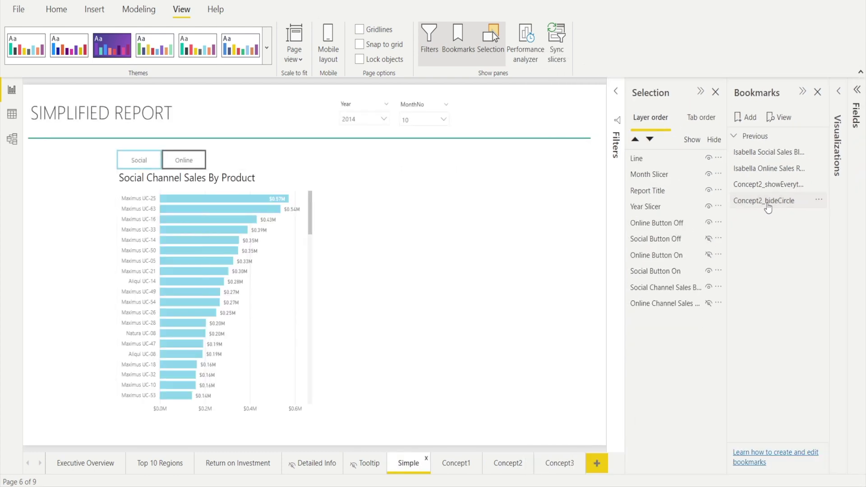
Step: Apply Concept2_hideCircle, then Concept2_showEverything to return to Concept2 with the circle visible
{"action": "left_click", "coordinate": [767, 204]}
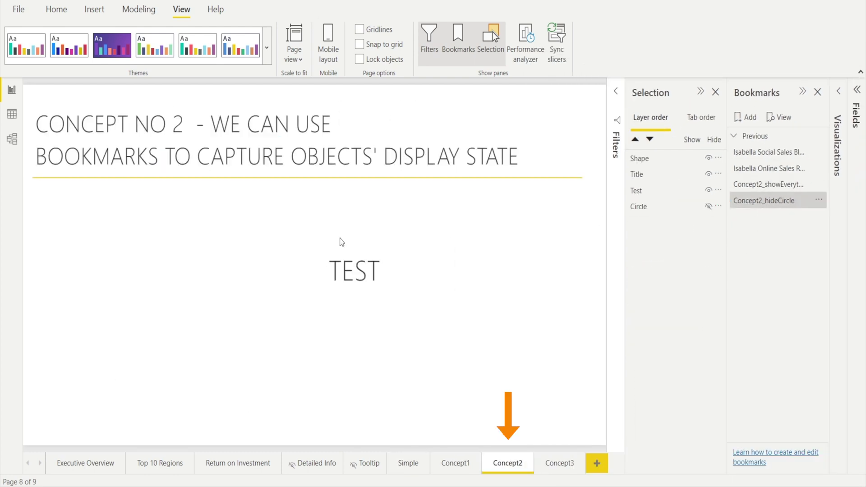
{"action": "left_click", "coordinate": [759, 189]}
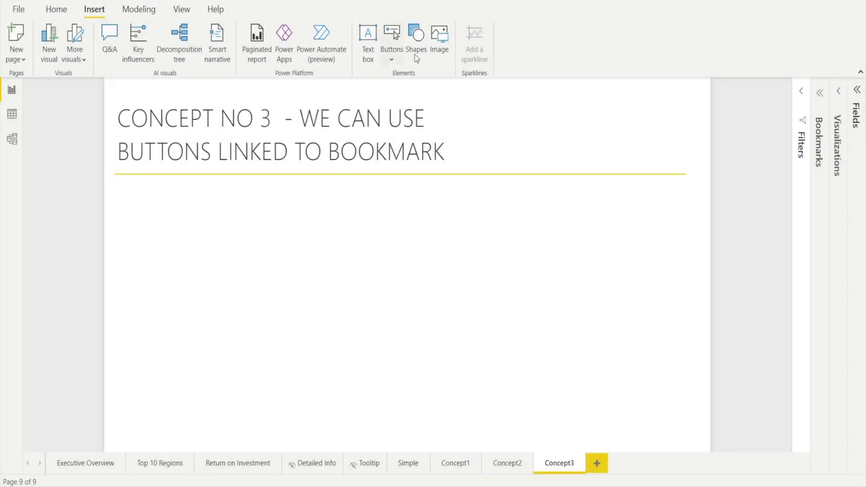
Step: Place a blank button in the middle of the Concept3 canvas and expand its Format button settings
{"action": "left_click", "coordinate": [390, 40]}
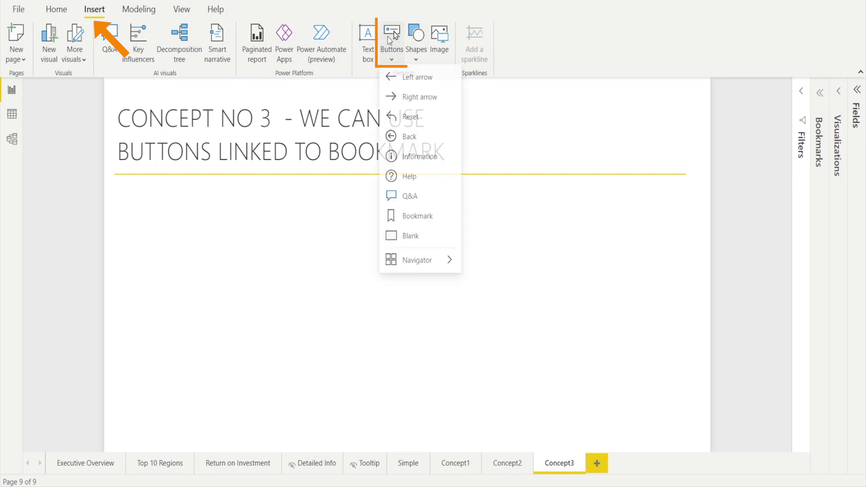
{"action": "left_click", "coordinate": [410, 239]}
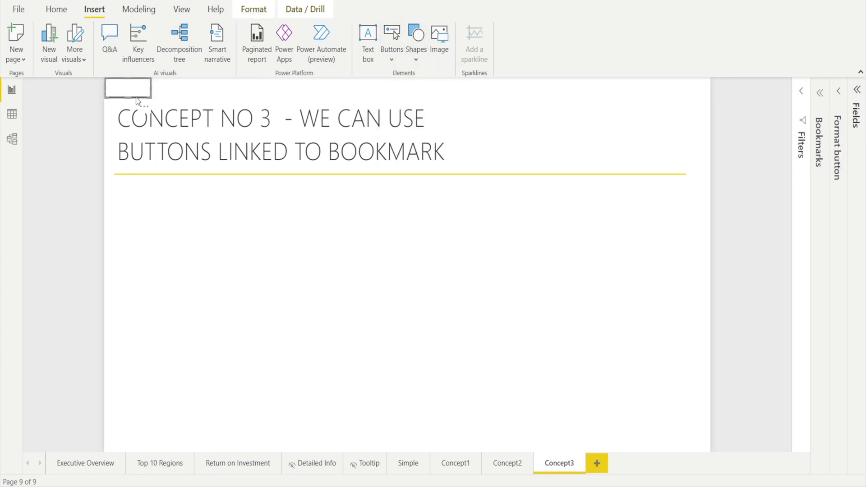
{"action": "left_click_drag", "start_coordinate": [140, 108], "coordinate": [349, 321]}
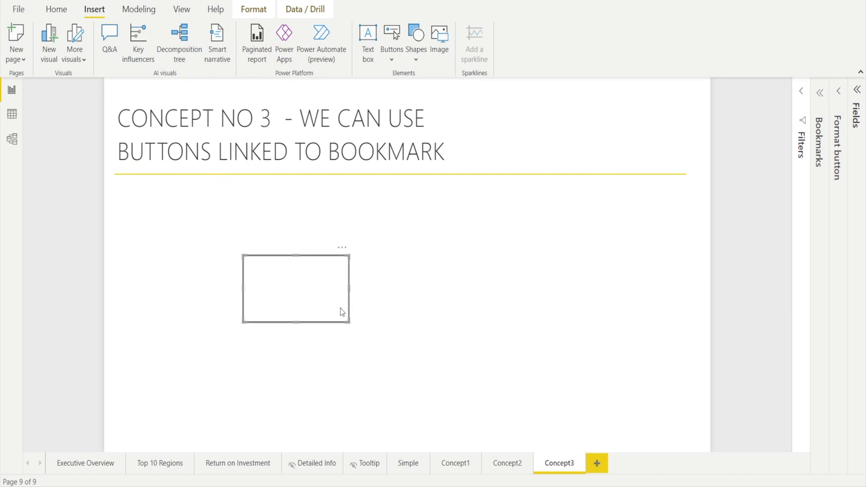
{"action": "left_click", "coordinate": [840, 93]}
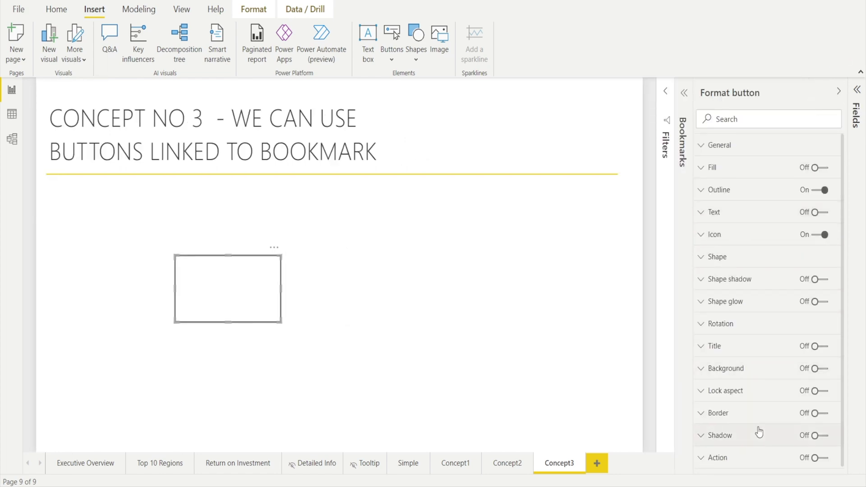
Step: Turn on the button's action with type Bookmark and scroll the bookmark list to the Concept2 bookmarks
{"action": "scroll", "coordinate": [759, 432], "scroll_direction": "down", "scroll_amount": 1}
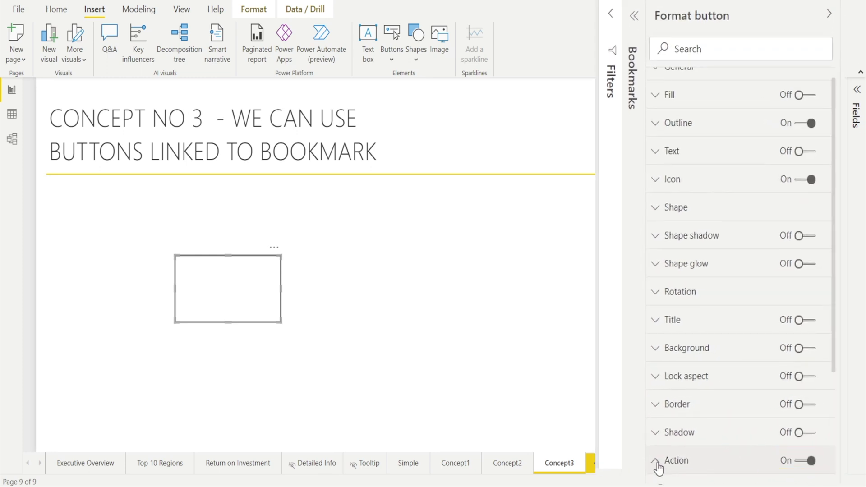
{"action": "left_click", "coordinate": [659, 471]}
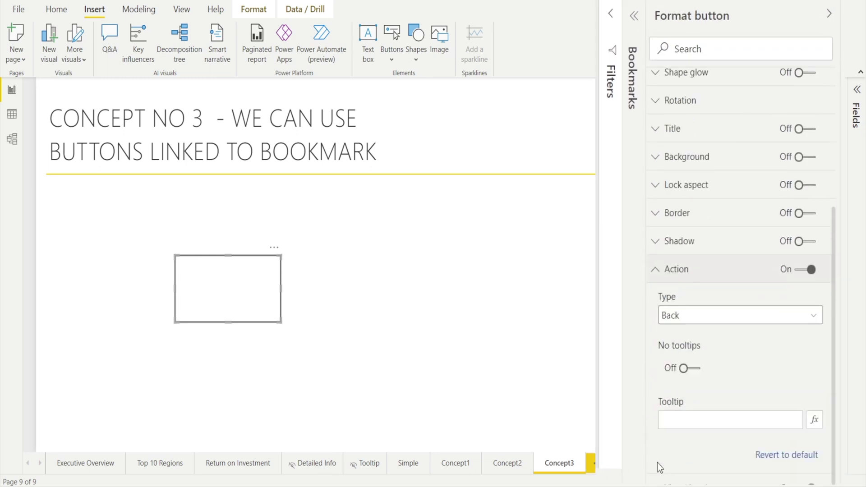
{"action": "left_click", "coordinate": [815, 321]}
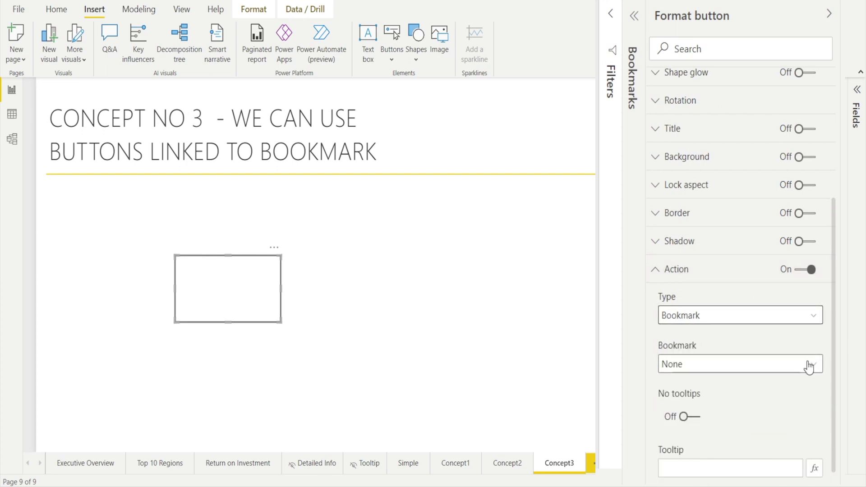
{"action": "left_click", "coordinate": [822, 375]}
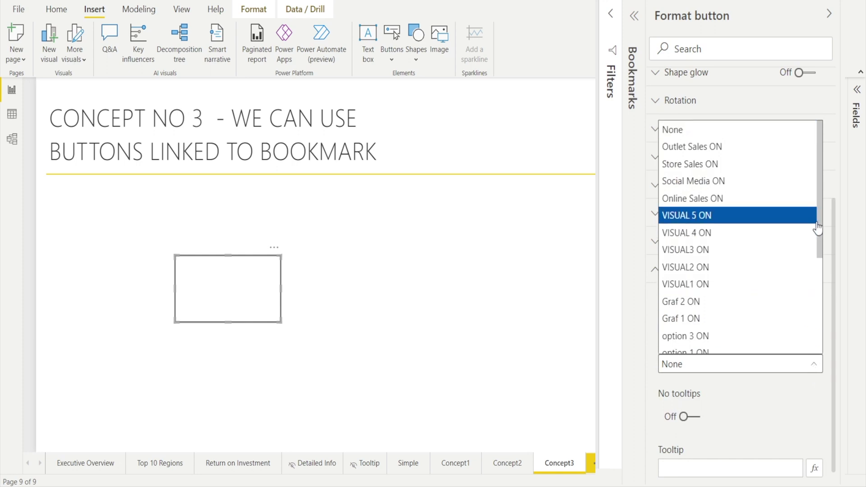
{"action": "left_click_drag", "start_coordinate": [820, 227], "coordinate": [822, 348]}
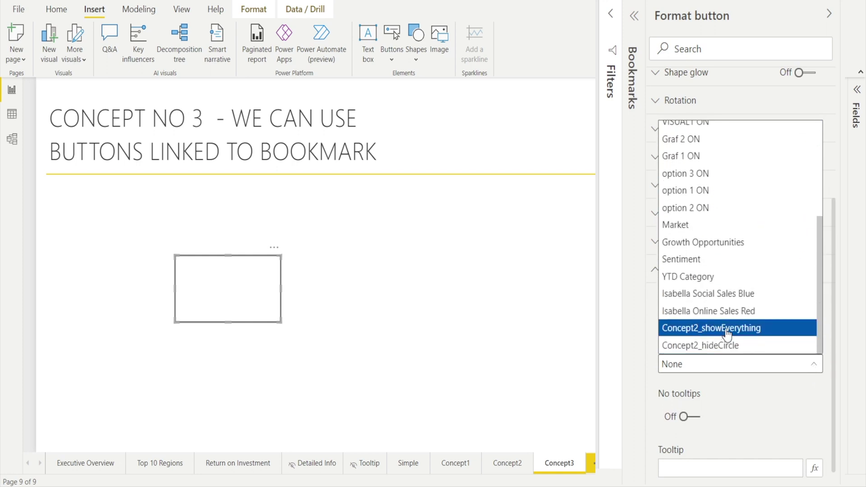